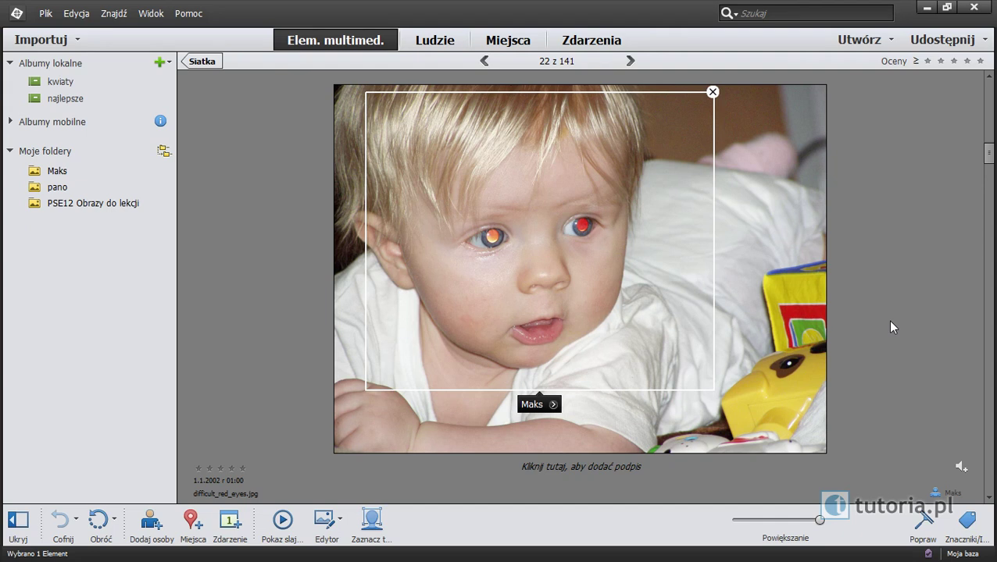
# - Compare with the corrected version, then open the original difficult_red_eyes.jpg in the Expert editor
pyautogui.press('Right')
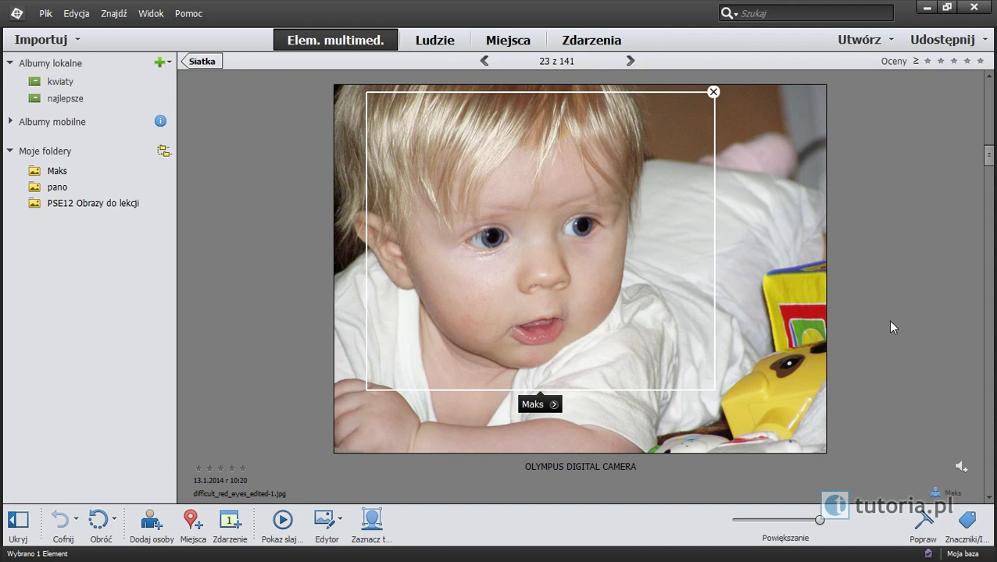
pyautogui.press('Left')
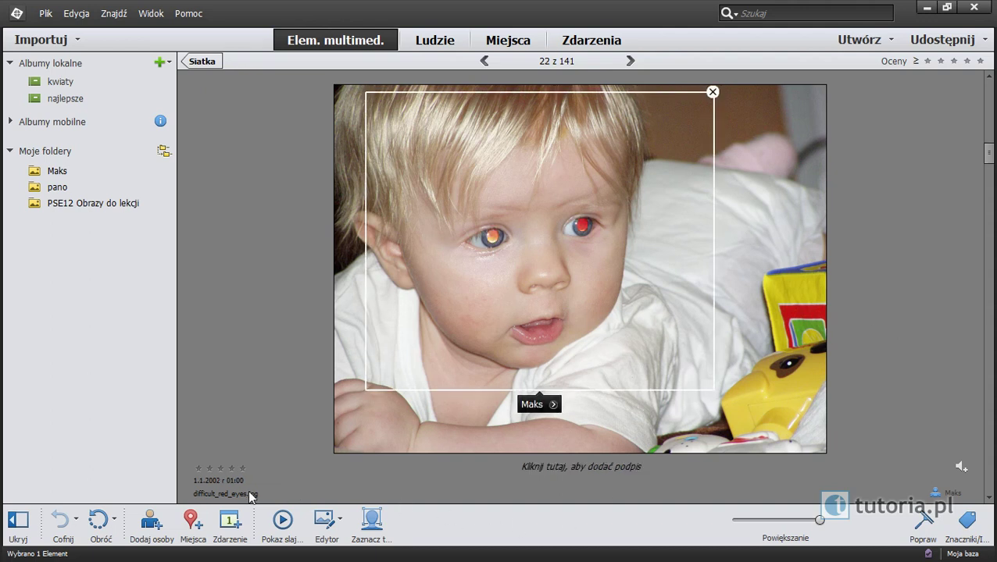
pyautogui.click(323, 521)
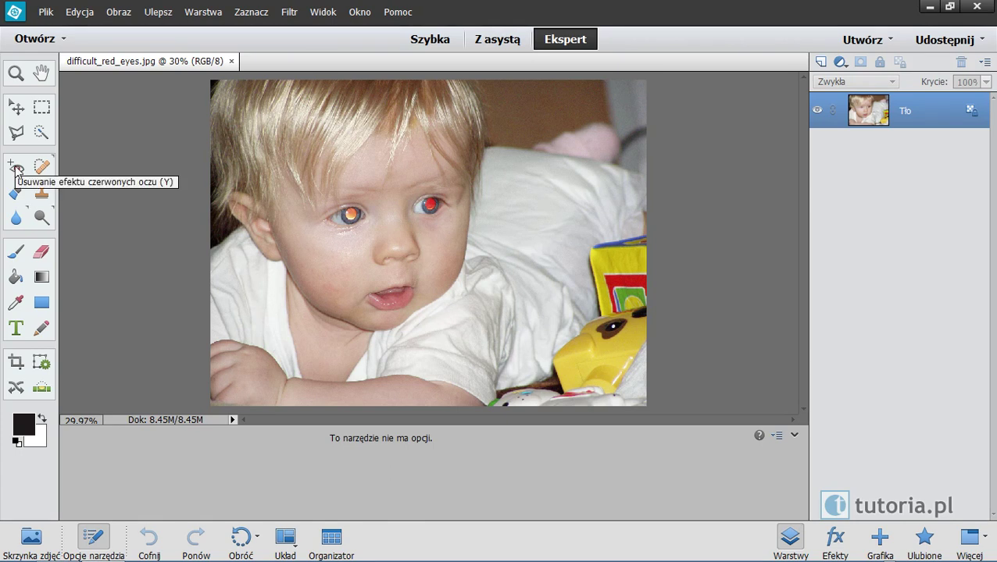
# - Try the Red Eye Removal tool's automatic correction, then undo it
pyautogui.click(18, 169)
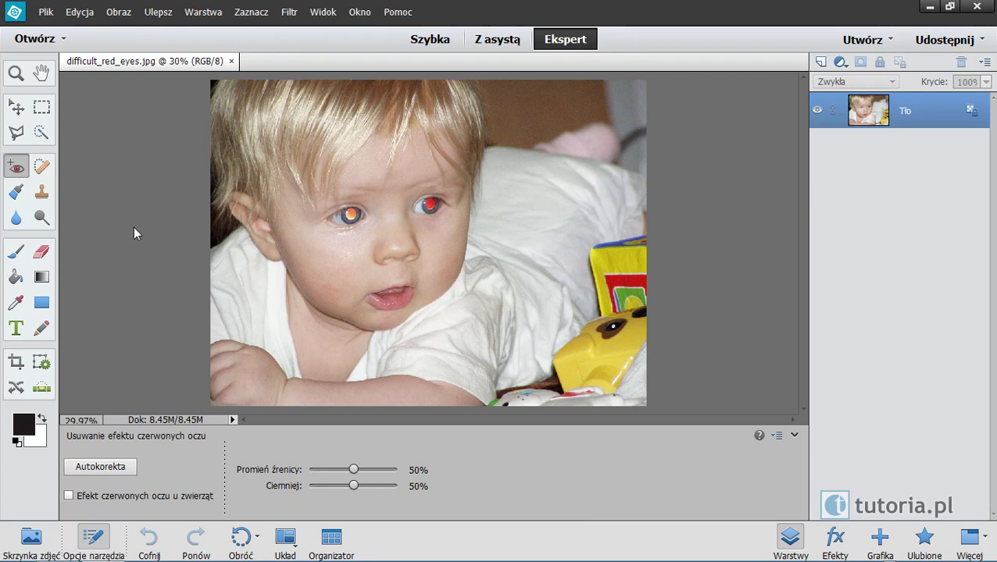
pyautogui.click(121, 469)
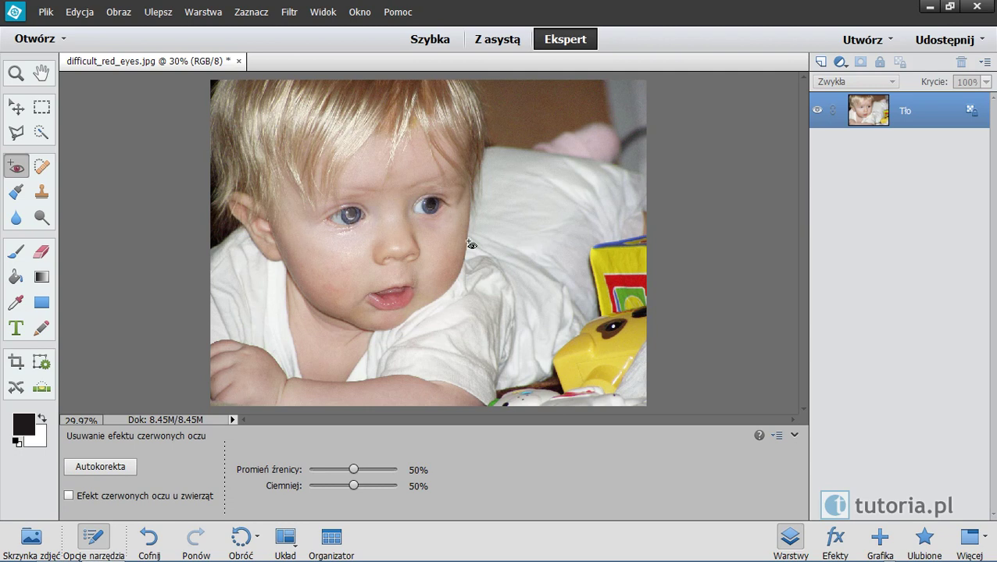
pyautogui.click(148, 537)
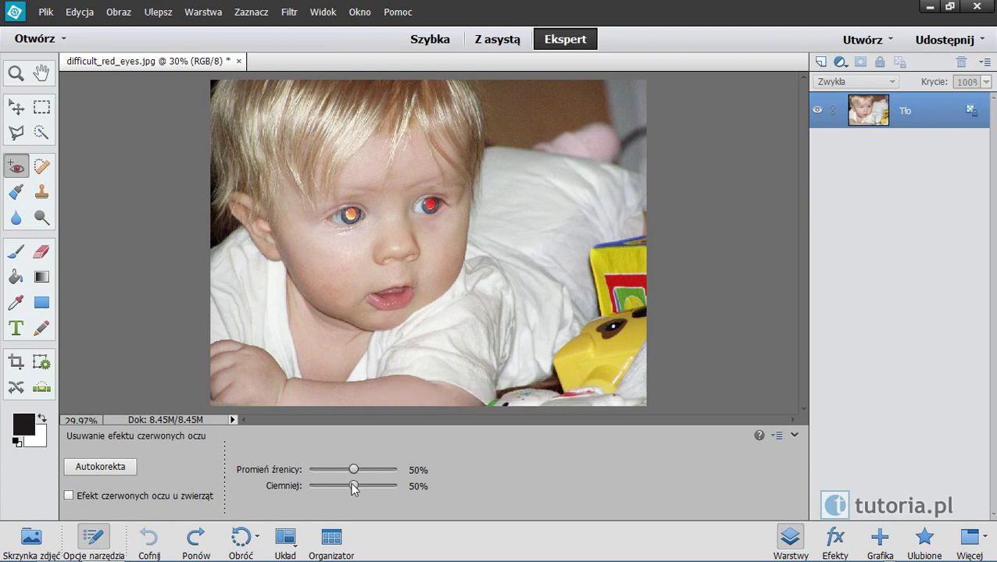
# - Fix both red pupils with the Red Eye tool at 52% pupil size and 73% darken
pyautogui.moveTo(353, 469); pyautogui.dragTo(373, 485)
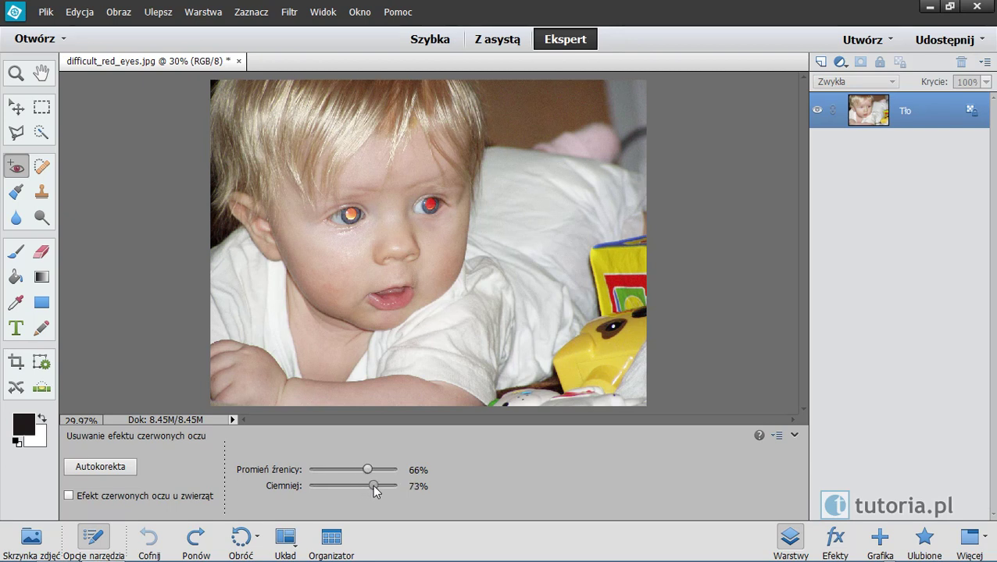
pyautogui.click(353, 216)
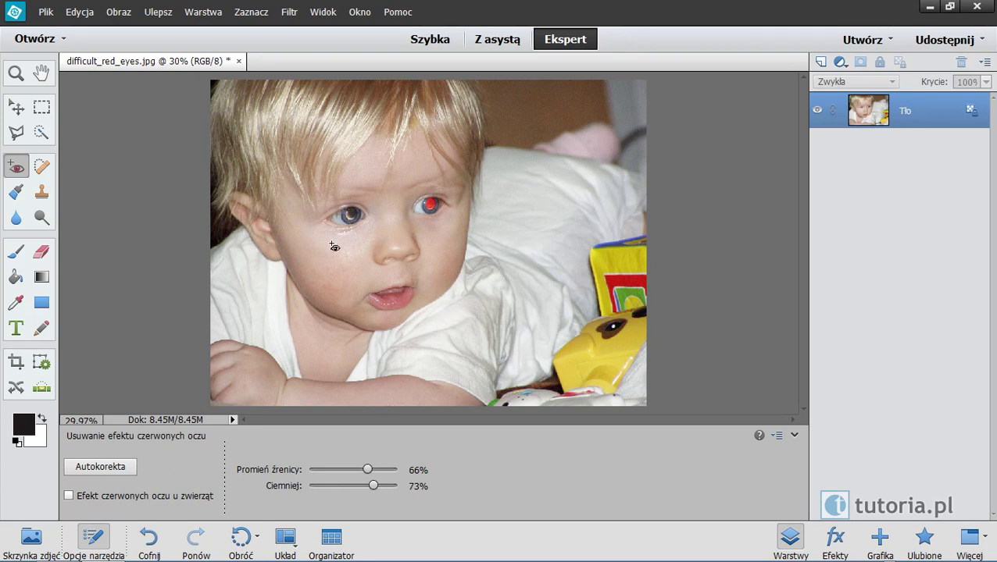
pyautogui.hotkey('ctrl', 'z')
pyautogui.moveTo(367, 470); pyautogui.dragTo(356, 477)
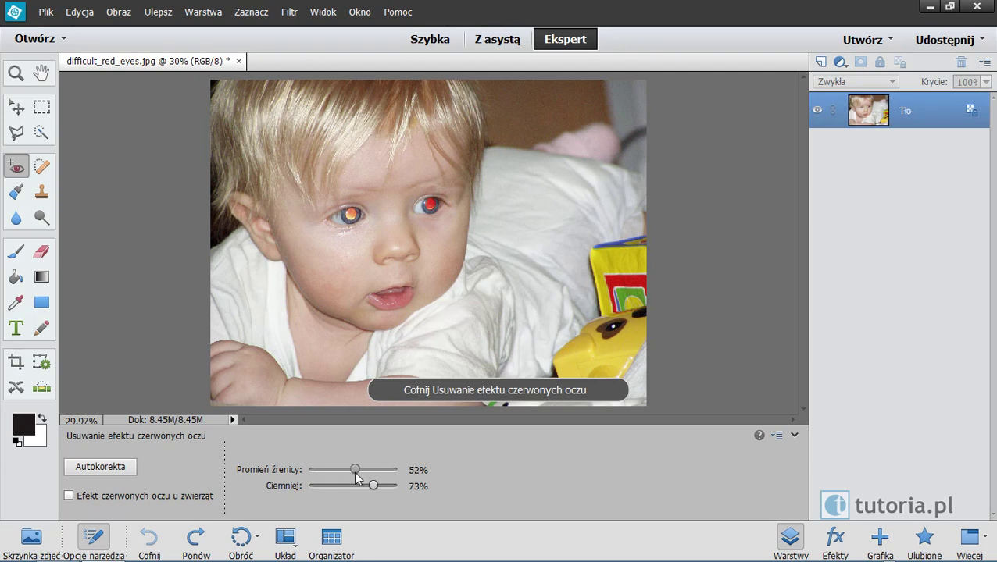
pyautogui.click(349, 214)
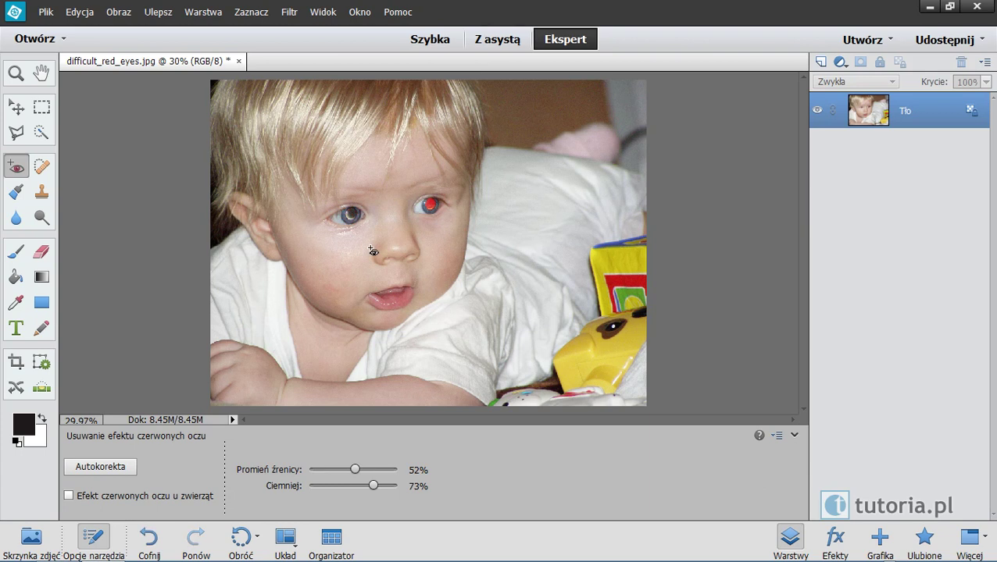
pyautogui.click(431, 206)
# - Add the empty layer Warstwa 1 above Tło and choose the Brush tool
pyautogui.click(821, 62)
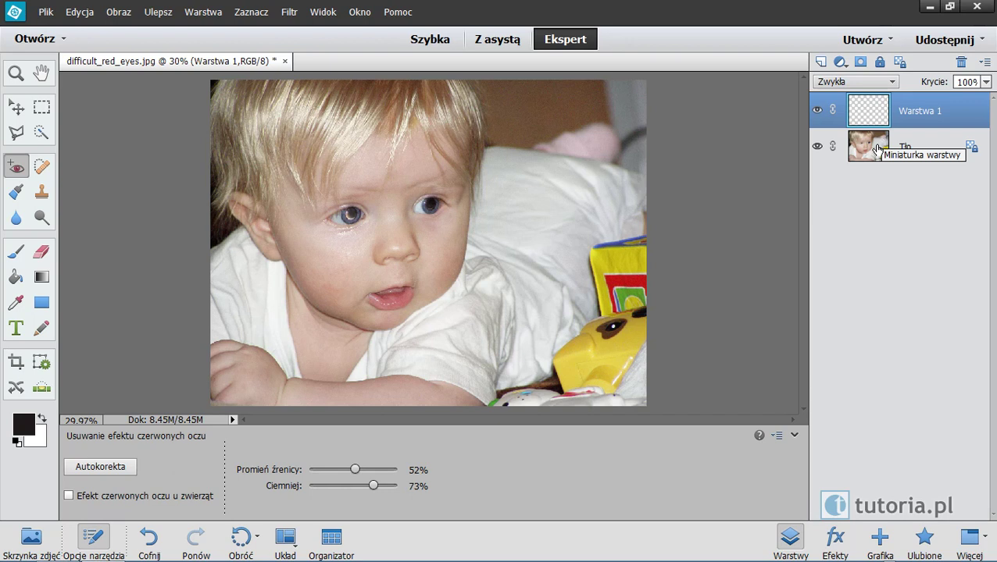
pyautogui.click(16, 252)
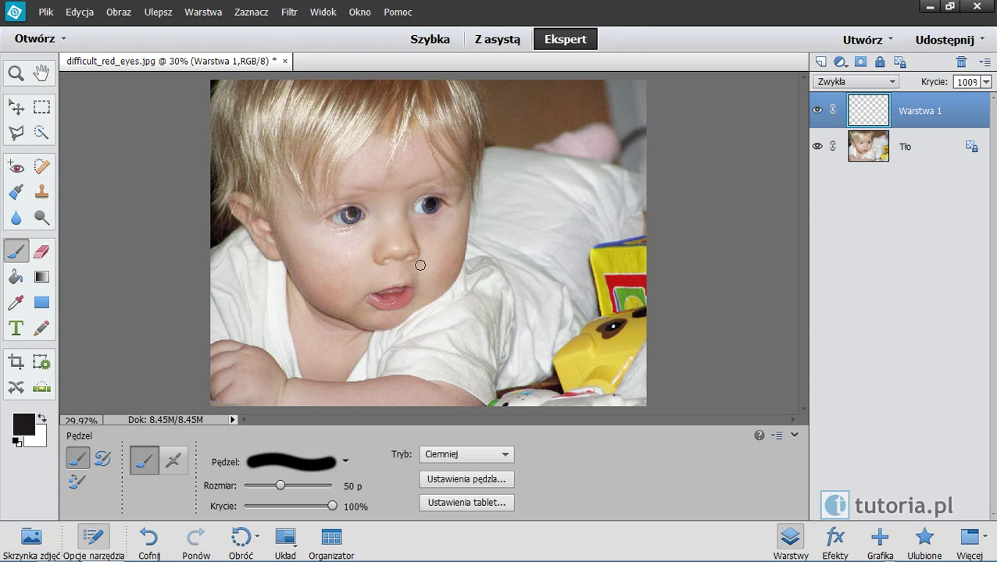
# - Sample the pupil with the eyedropper for a near-black dark grey foreground colour
pyautogui.click(22, 426)
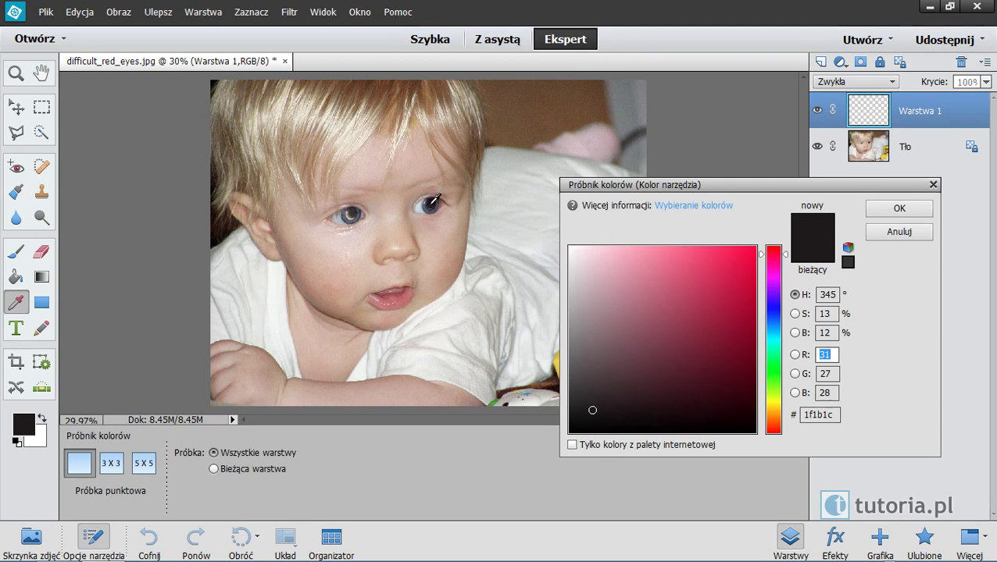
pyautogui.click(430, 207)
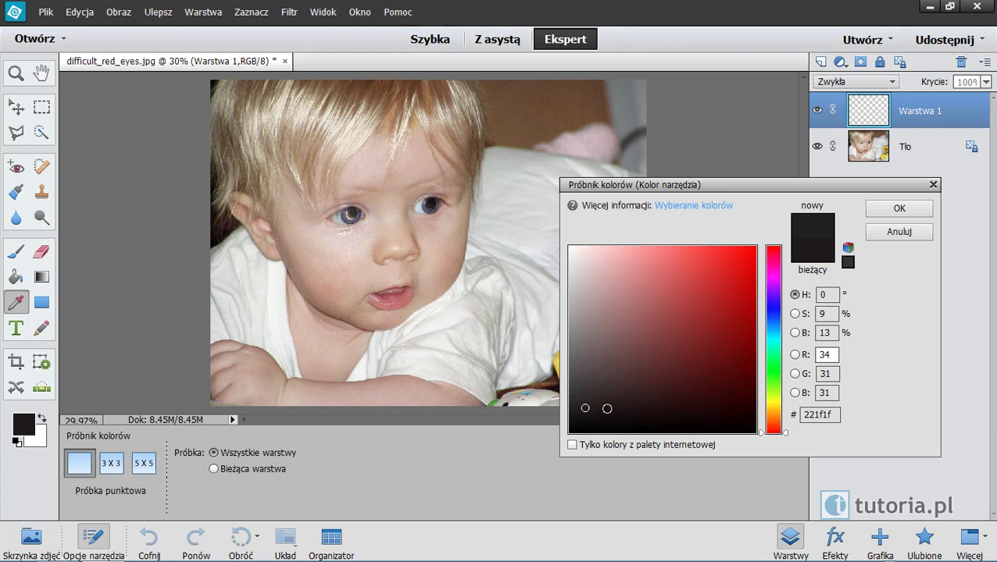
pyautogui.click(575, 408)
pyautogui.click(895, 209)
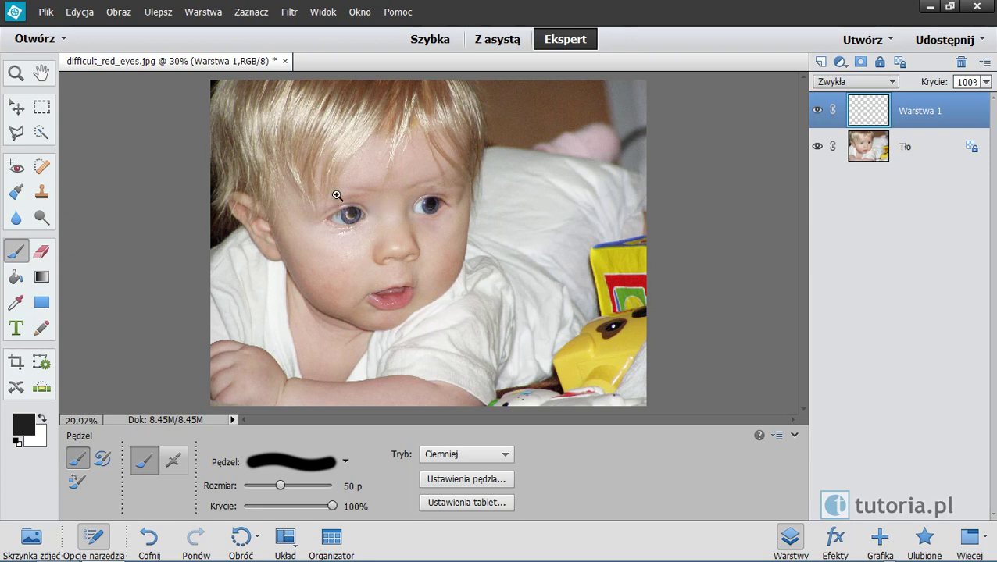
# - Zoom in on the eyes and size the brush down to about 20 px
pyautogui.moveTo(310, 175); pyautogui.dragTo(472, 249)
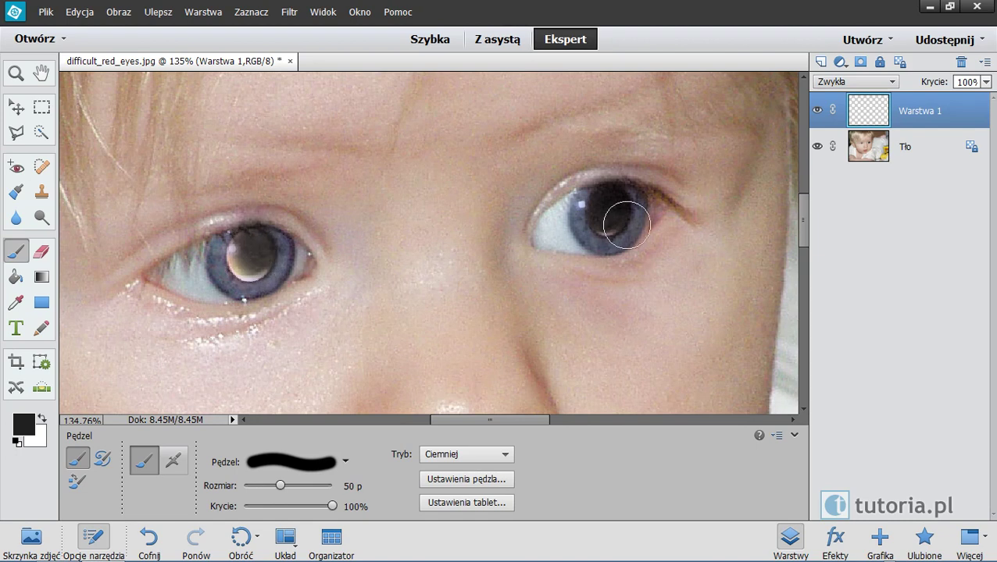
pyautogui.moveTo(280, 486); pyautogui.dragTo(262, 486)
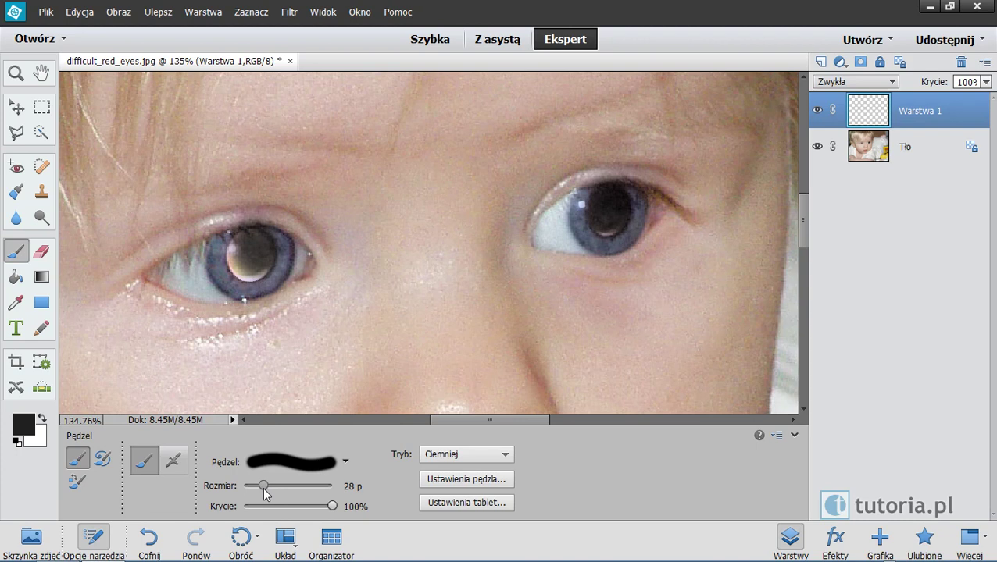
pyautogui.moveTo(259, 264); pyautogui.dragTo(257, 268)
pyautogui.press('[')
pyautogui.press('[')
pyautogui.press('[')
pyautogui.press('[')
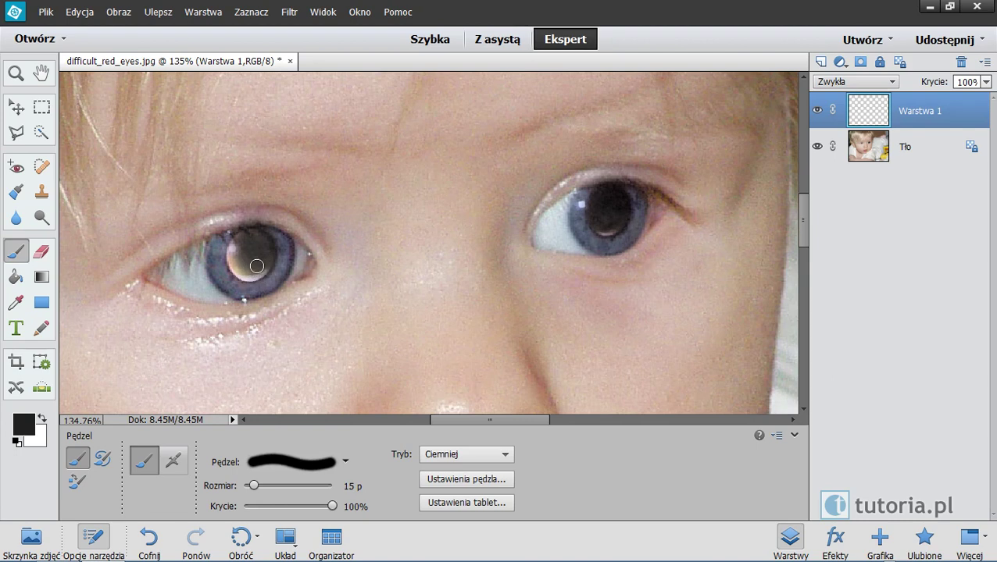
pyautogui.press(']')
pyautogui.press(']')
pyautogui.press(']')
pyautogui.press(']')
pyautogui.press(']')
pyautogui.press(']')
pyautogui.press('[')
pyautogui.press('[')
pyautogui.press('[')
pyautogui.press('[')
pyautogui.press('[')
pyautogui.press('[')
pyautogui.press(']')
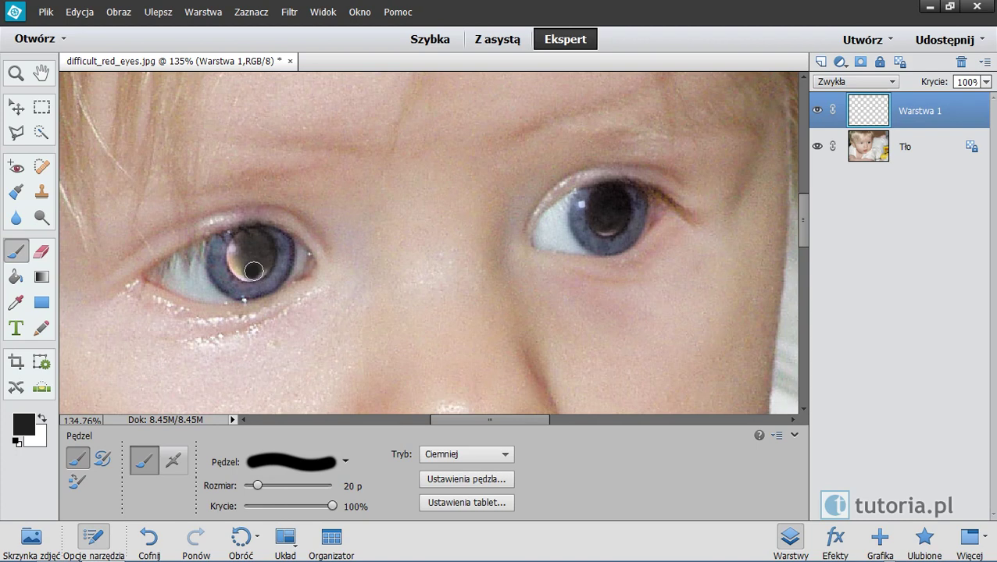
# - Soften the brush edge, test dark strokes on the left pupil, and undo the last one
pyautogui.moveTo(233, 286); pyautogui.dragTo(255, 286)
pyautogui.hotkey('shift', '[')
pyautogui.hotkey('shift', '[')
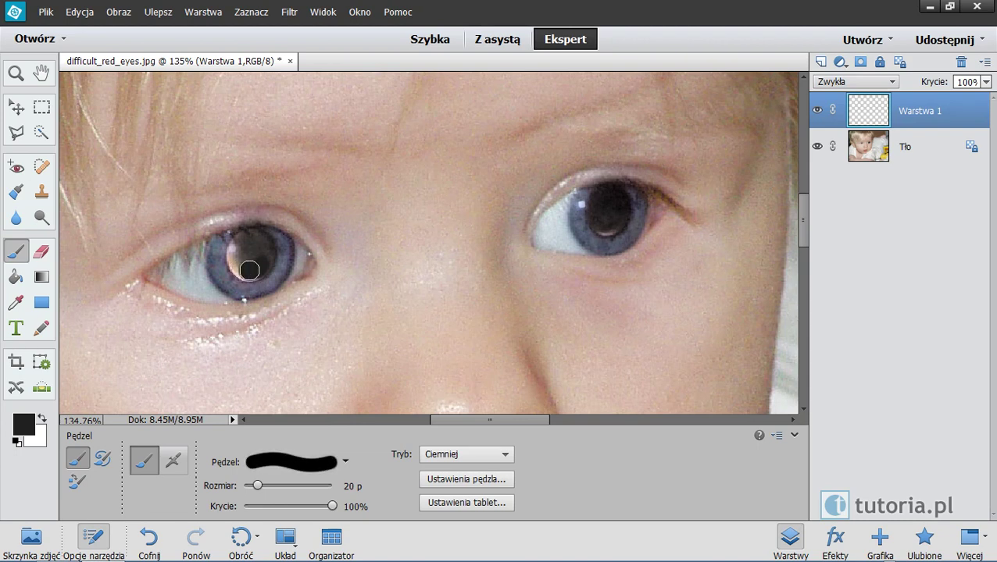
pyautogui.click(257, 266)
pyautogui.hotkey('ctrl', 'z')
pyautogui.hotkey('ctrl', 'z')
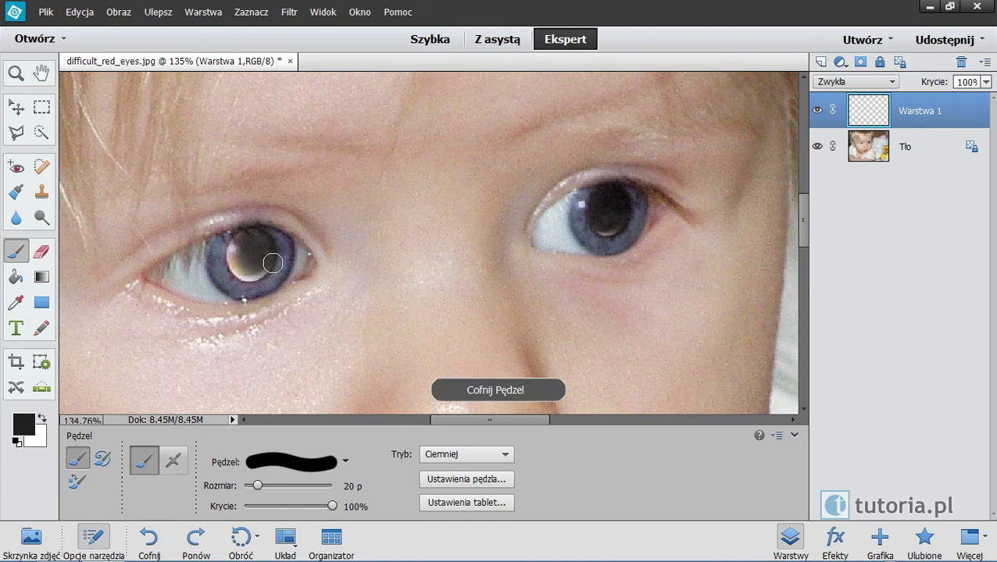
# - Zoom to 300% on the left eye and paint its pupil dark over the pink glare
pyautogui.keyDown('ctrl'); pyautogui.click(236, 257); pyautogui.keyUp('ctrl')
pyautogui.keyDown('ctrl'); pyautogui.click(235, 247); pyautogui.keyUp('ctrl')
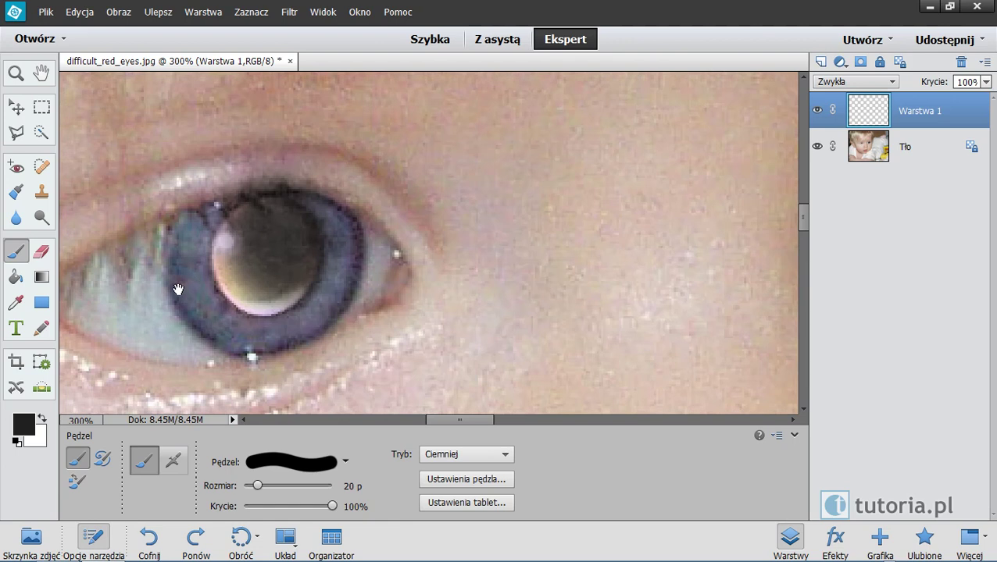
pyautogui.moveTo(167, 308); pyautogui.dragTo(312, 264)
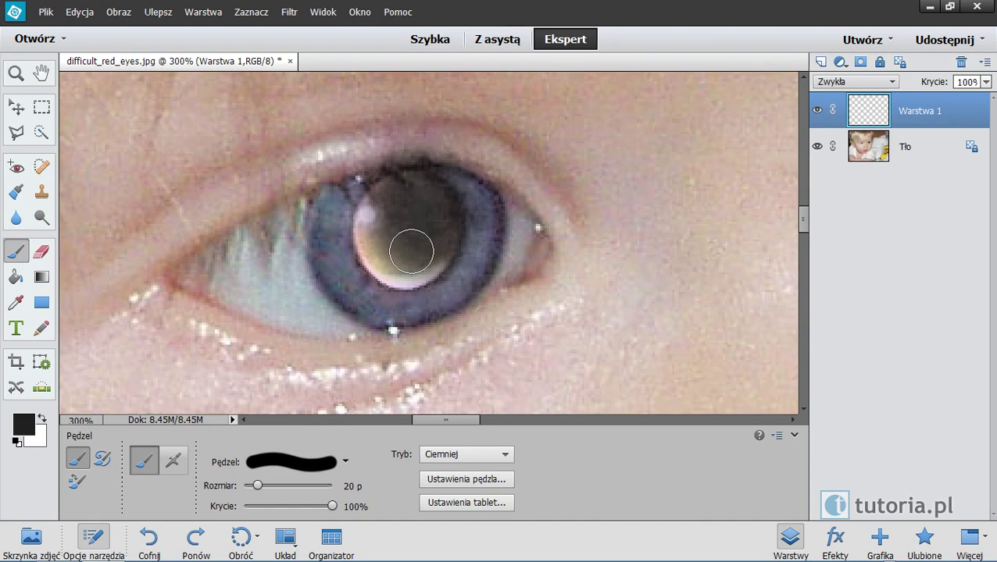
pyautogui.moveTo(407, 252)
pyautogui.mouseDown()
pyautogui.moveTo(430, 256)
pyautogui.moveTo(441, 225)
pyautogui.moveTo(430, 194)
pyautogui.moveTo(400, 192)
pyautogui.moveTo(407, 223)
pyautogui.moveTo(374, 230)
pyautogui.mouseUp()
pyautogui.click(379, 244)
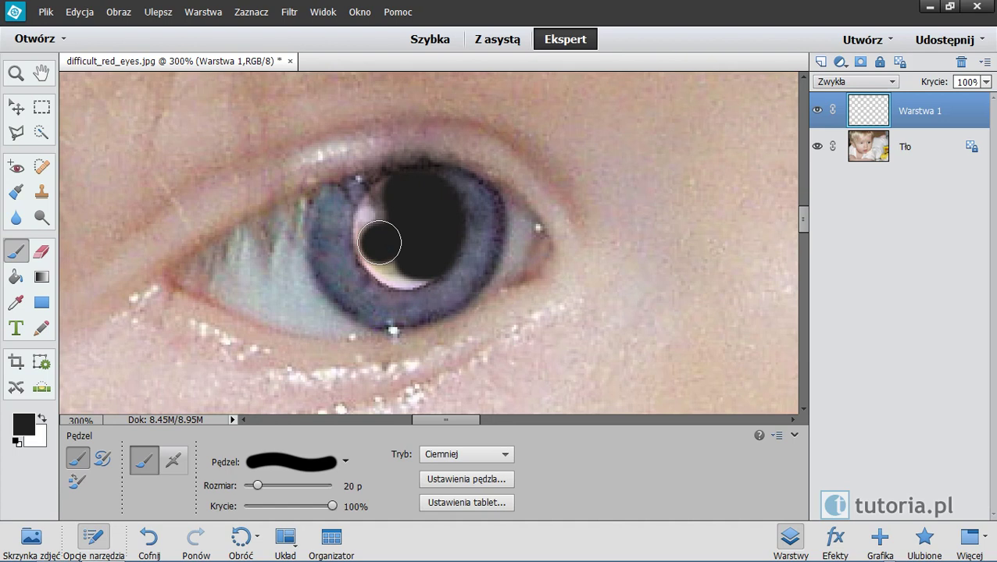
pyautogui.click(382, 247)
pyautogui.click(392, 265)
pyautogui.moveTo(393, 266); pyautogui.dragTo(409, 266)
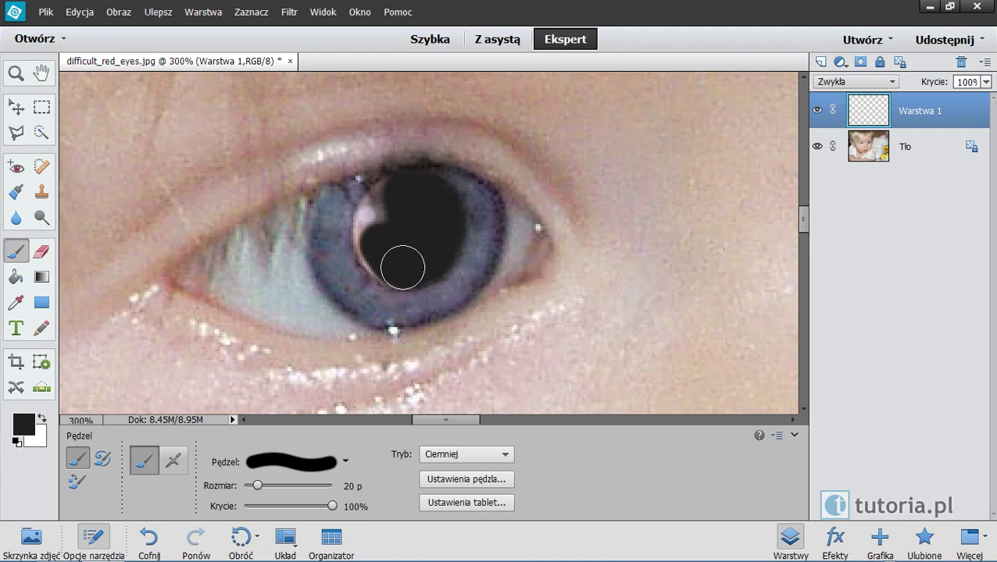
pyautogui.moveTo(382, 258); pyautogui.dragTo(383, 256)
pyautogui.click(378, 248)
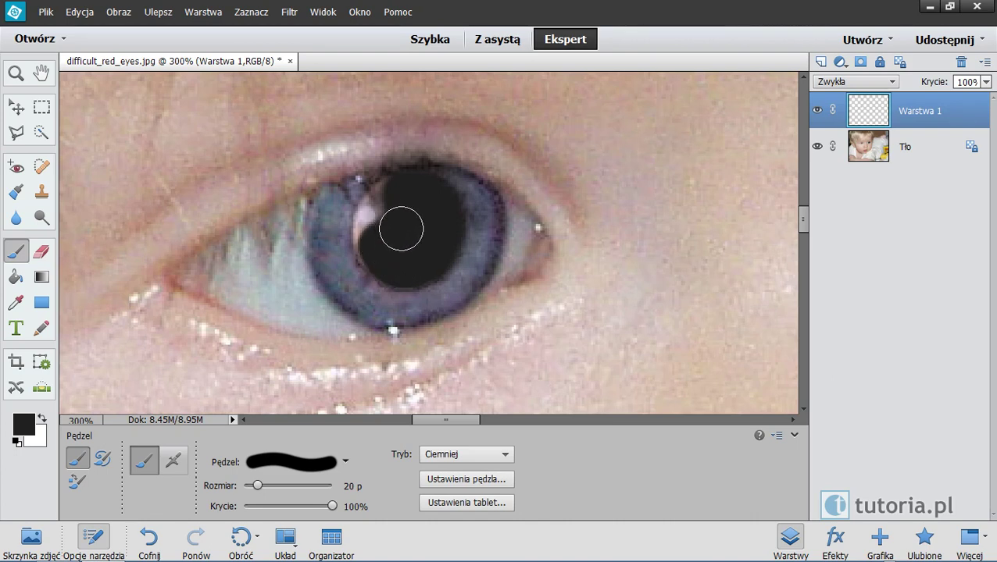
# - Touch up the left pupil's edges with a 5 px, then 2 px brush, keeping the highlight
pyautogui.press('[')
pyautogui.press('[')
pyautogui.press('[')
pyautogui.press('[')
pyautogui.press('[')
pyautogui.press('[')
pyautogui.press('[')
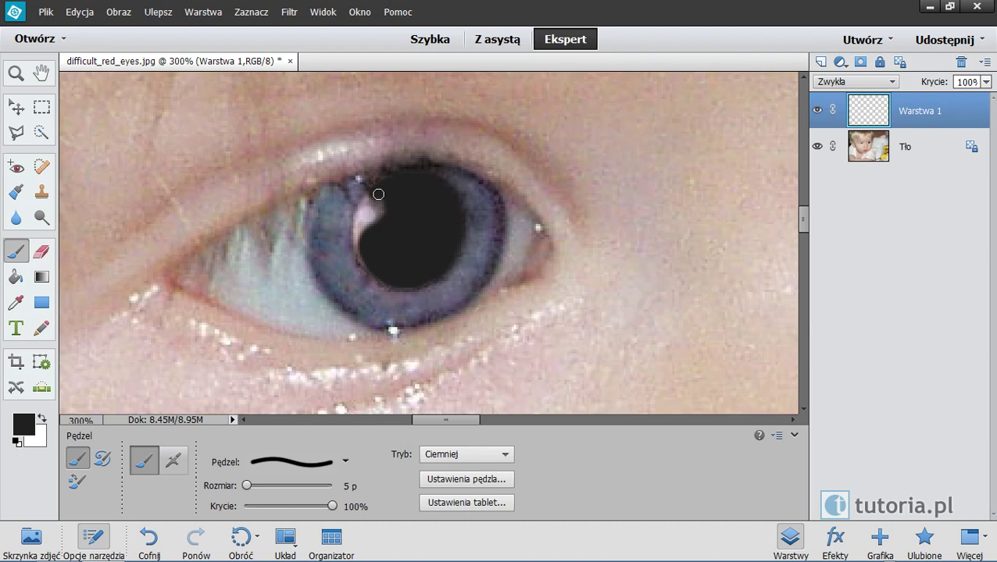
pyautogui.moveTo(370, 200); pyautogui.dragTo(378, 205)
pyautogui.moveTo(360, 250); pyautogui.dragTo(359, 230)
pyautogui.press('[')
pyautogui.press('[')
pyautogui.press('[')
pyautogui.press('[')
pyautogui.press(']')
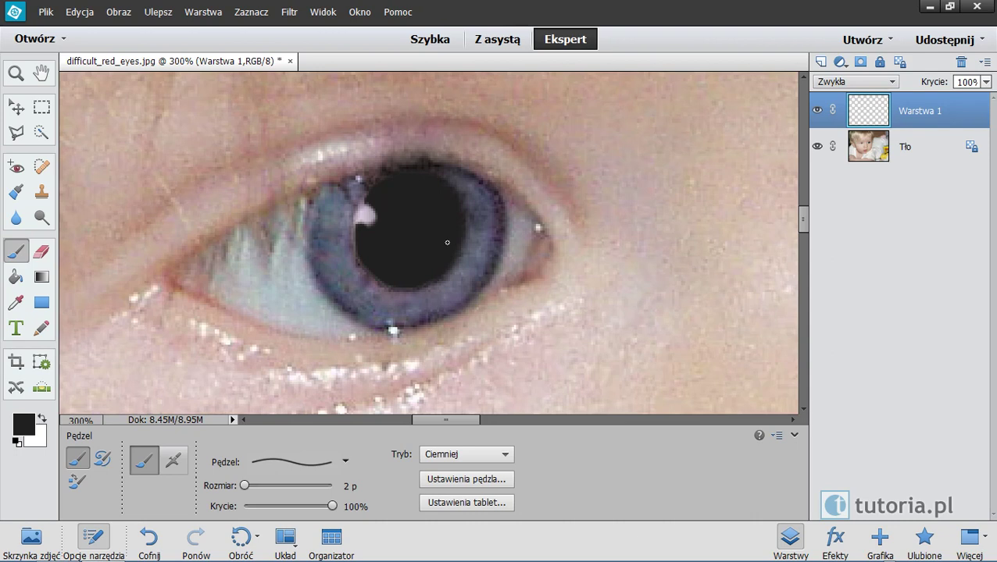
# - Paint the right eye's pupil dark on Warstwa 1 with a 10 px brush
pyautogui.moveTo(644, 228); pyautogui.dragTo(390, 224)
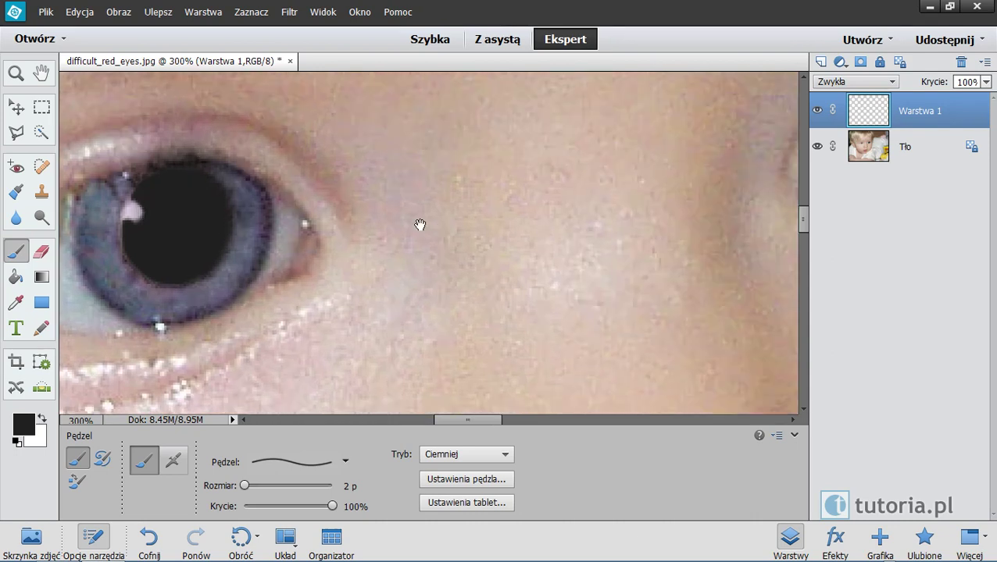
pyautogui.moveTo(453, 269); pyautogui.dragTo(263, 244)
pyautogui.moveTo(668, 234); pyautogui.dragTo(417, 228)
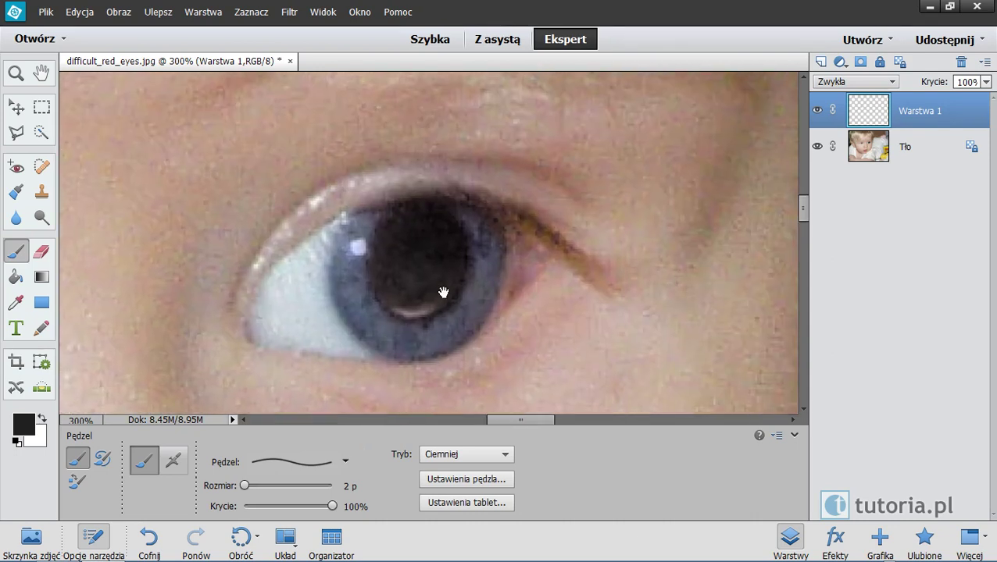
pyautogui.press(']')
pyautogui.press(']')
pyautogui.press(']')
pyautogui.press(']')
pyautogui.press(']')
pyautogui.press(']')
pyautogui.press(']')
pyautogui.press(']')
pyautogui.moveTo(412, 242)
pyautogui.mouseDown()
pyautogui.moveTo(436, 257)
pyautogui.moveTo(422, 303)
pyautogui.moveTo(388, 290)
pyautogui.moveTo(399, 221)
pyautogui.moveTo(449, 277)
pyautogui.mouseUp()
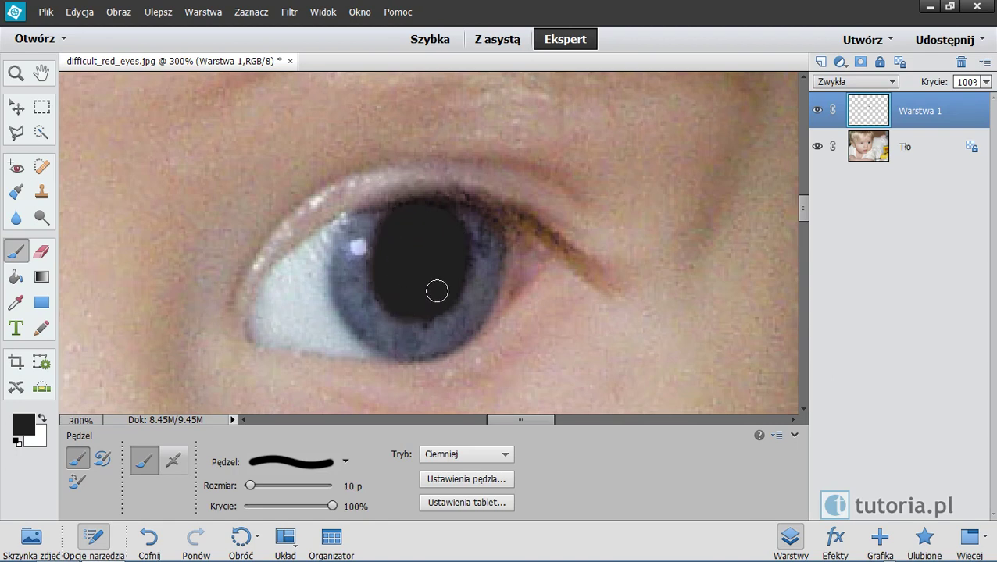
pyautogui.hotkey('ctrl', '0')
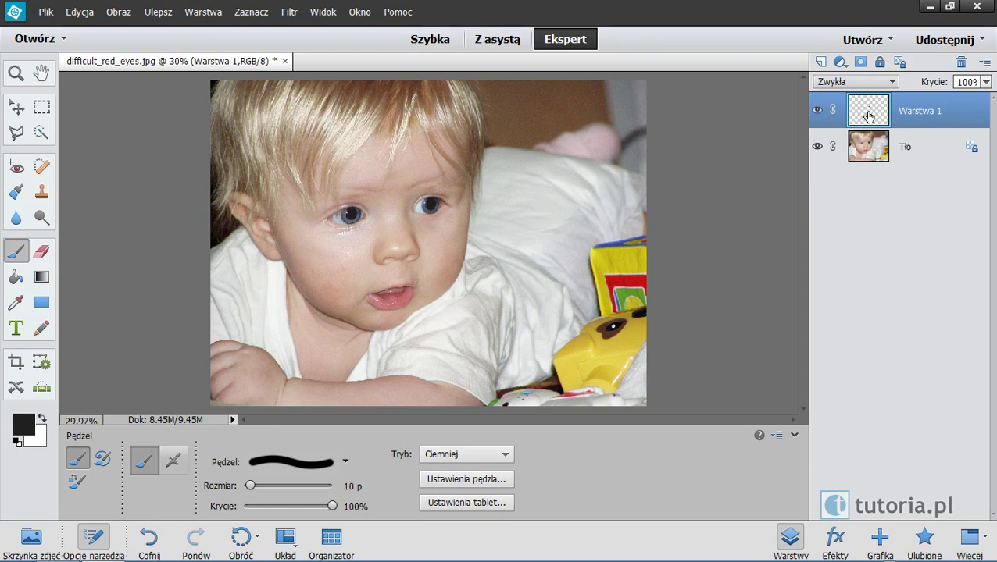
# - Check the painted pupils by toggling Tło, then lower Warstwa 1's opacity to 90%
pyautogui.click(817, 147)
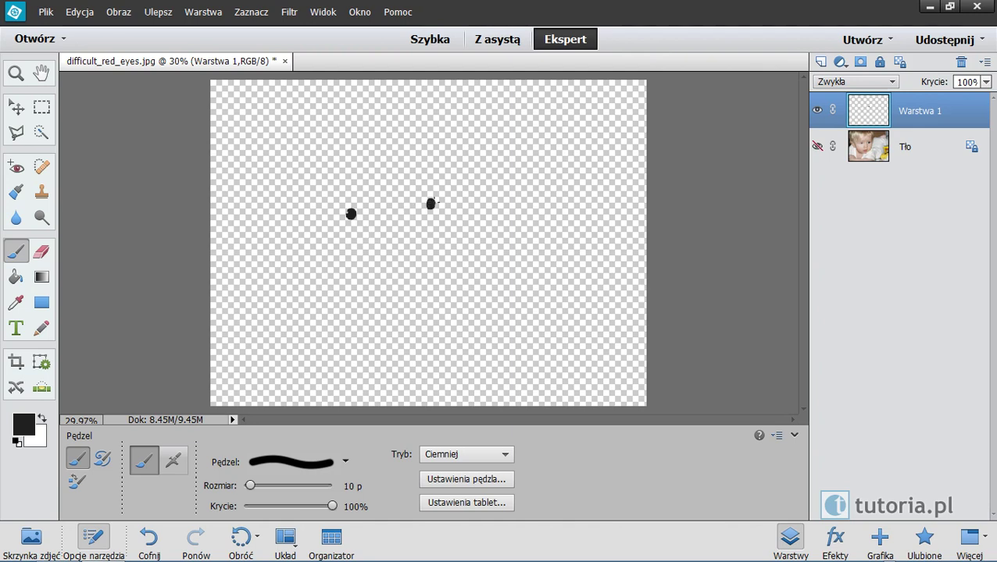
pyautogui.click(817, 148)
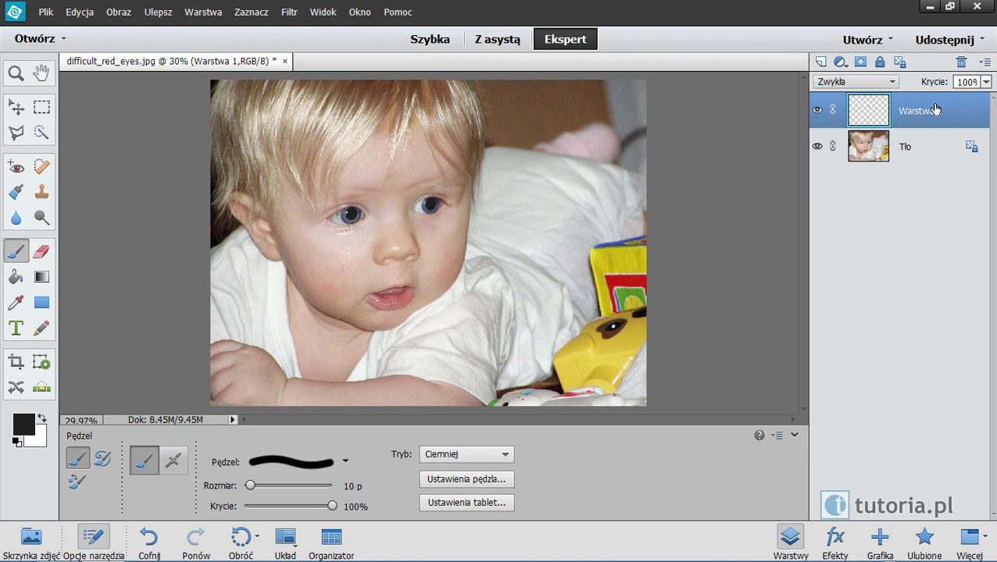
pyautogui.moveTo(937, 83)
pyautogui.mouseDown()
pyautogui.moveTo(849, 100)
pyautogui.moveTo(887, 102)
pyautogui.mouseUp()
pyautogui.moveTo(892, 104); pyautogui.dragTo(897, 104)
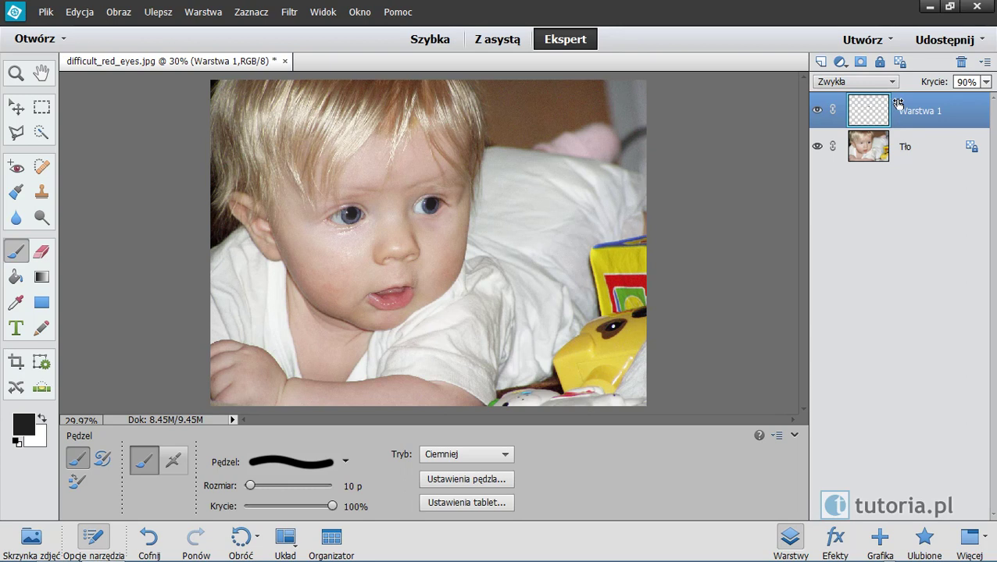